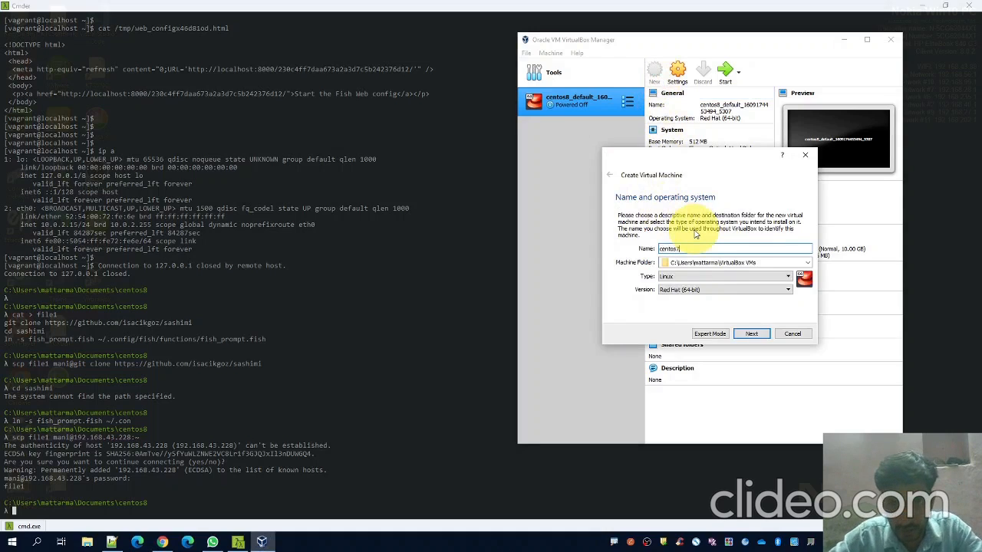
Give the centos7 machine 4096 MB of memory and choose to create a new virtual hard disk
click(749, 334)
double_click(784, 249)
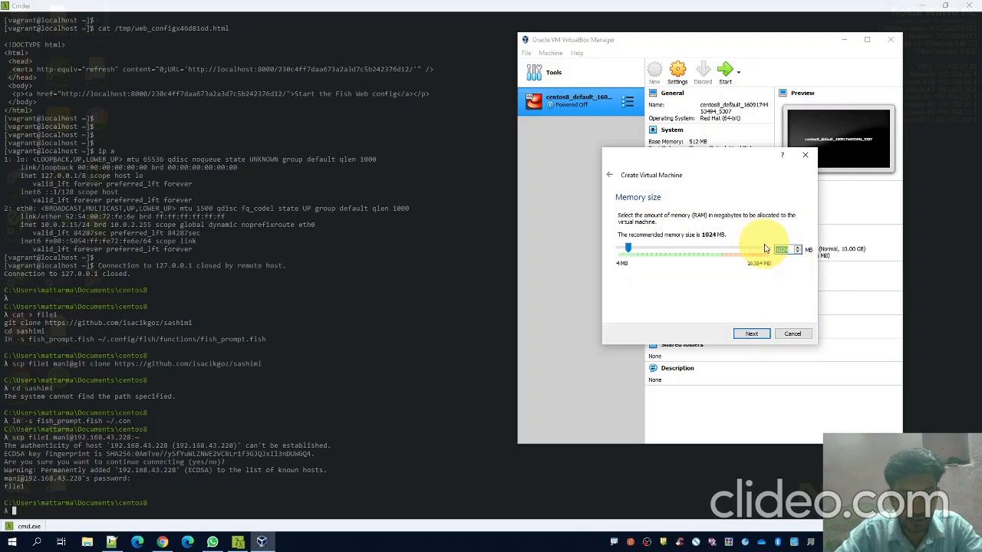
text(4096)
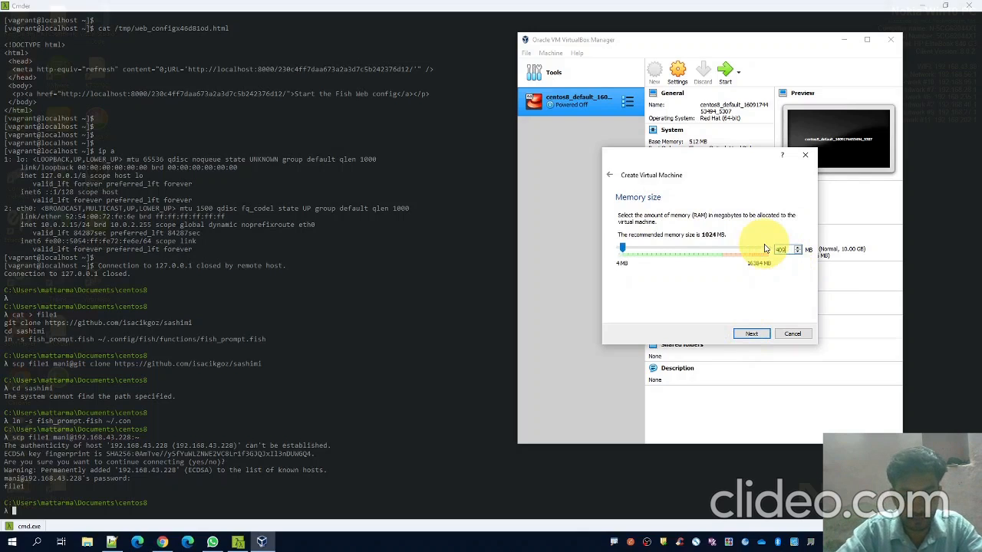
click(752, 335)
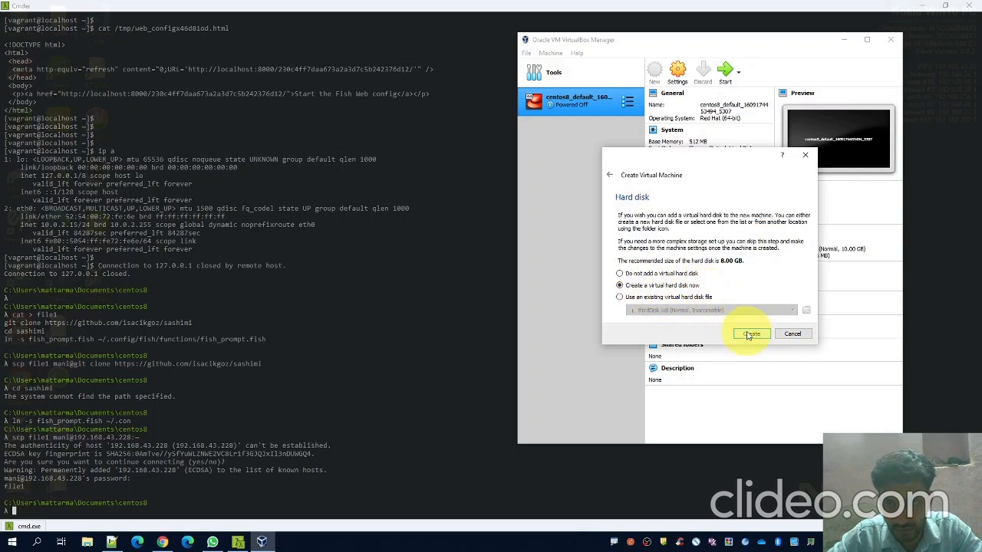
click(749, 335)
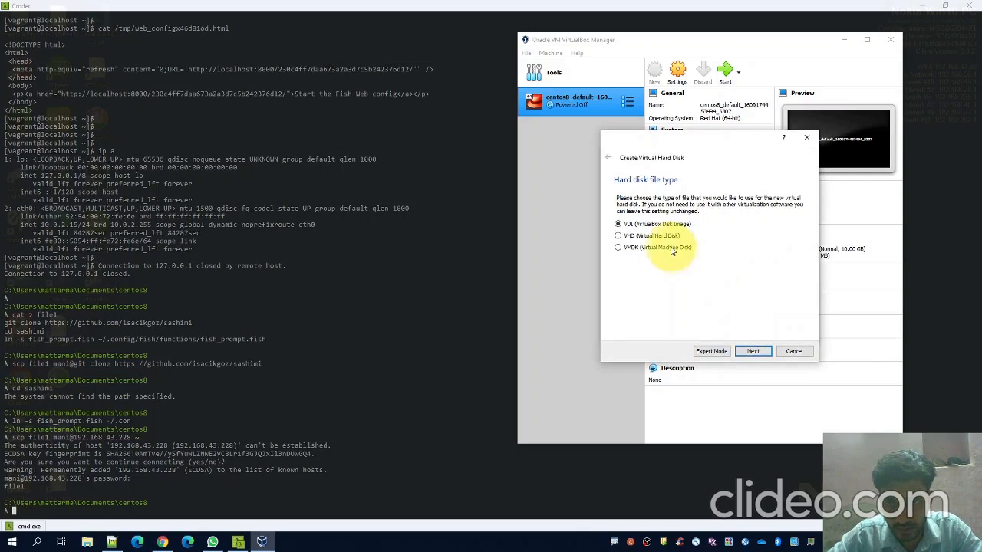
Create a dynamically allocated 8.00 GB VDI disk, centos7.vdi, for the machine
click(752, 350)
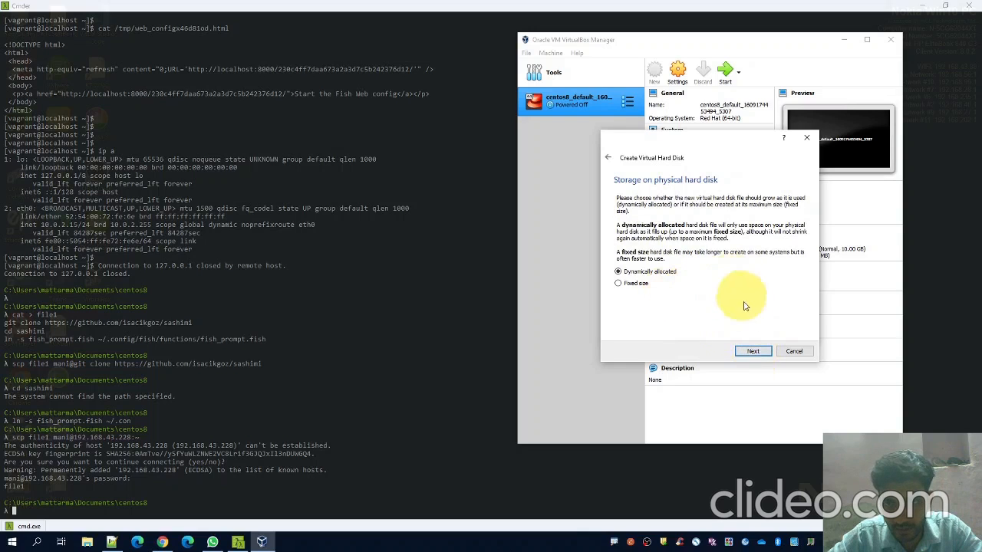
click(755, 352)
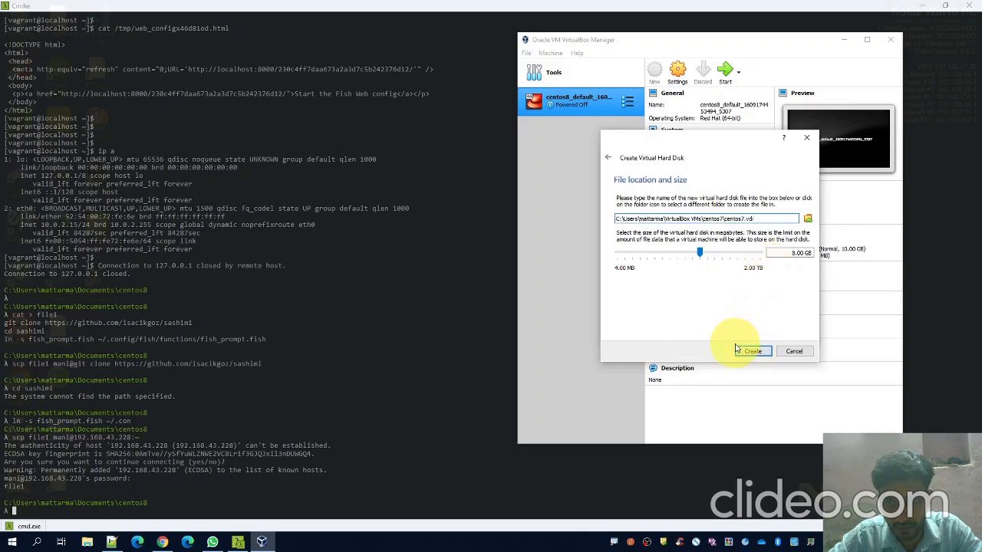
click(753, 352)
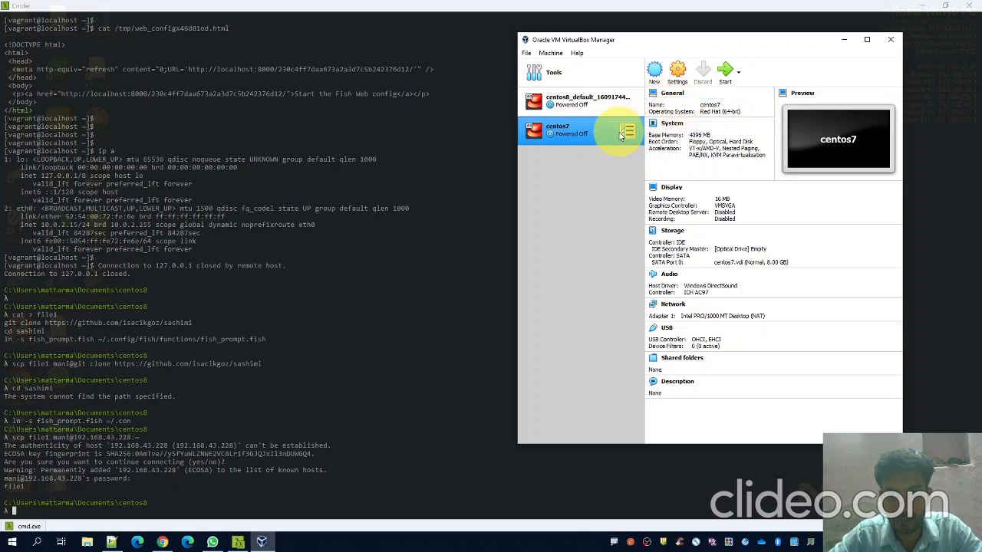
Load CentOS-7-x86_64-DVD-1810.iso into the centos7 optical drive and start the machine
click(677, 75)
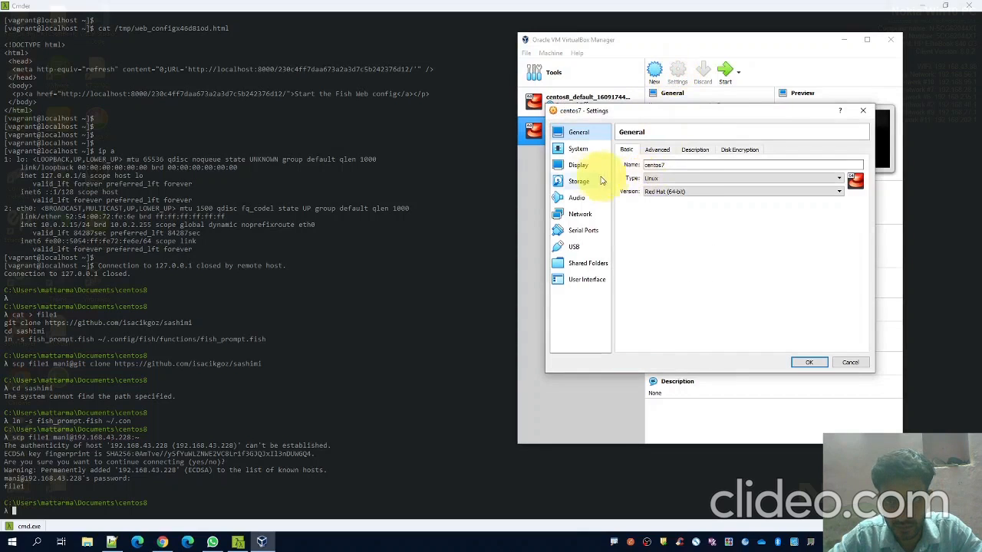
click(577, 183)
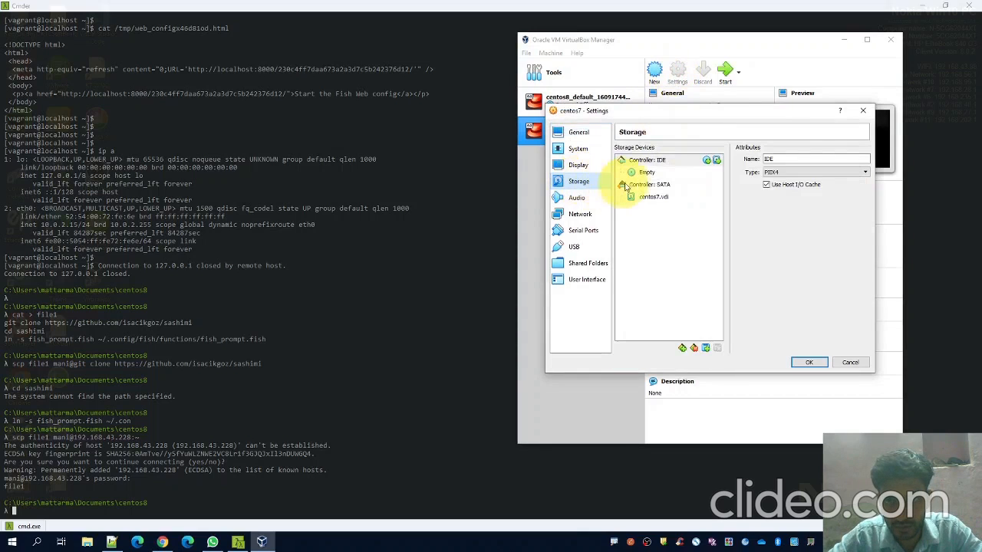
click(651, 174)
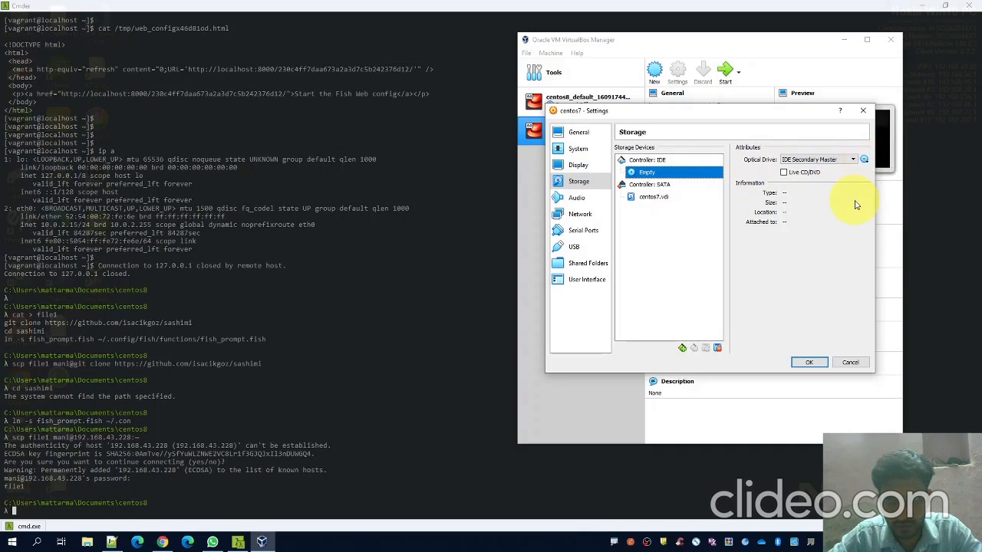
click(864, 159)
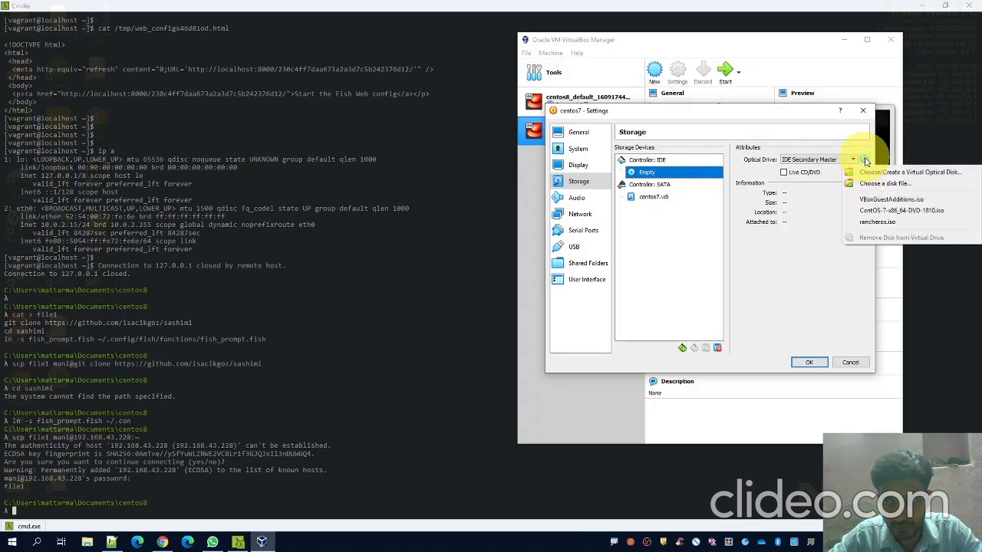
click(882, 214)
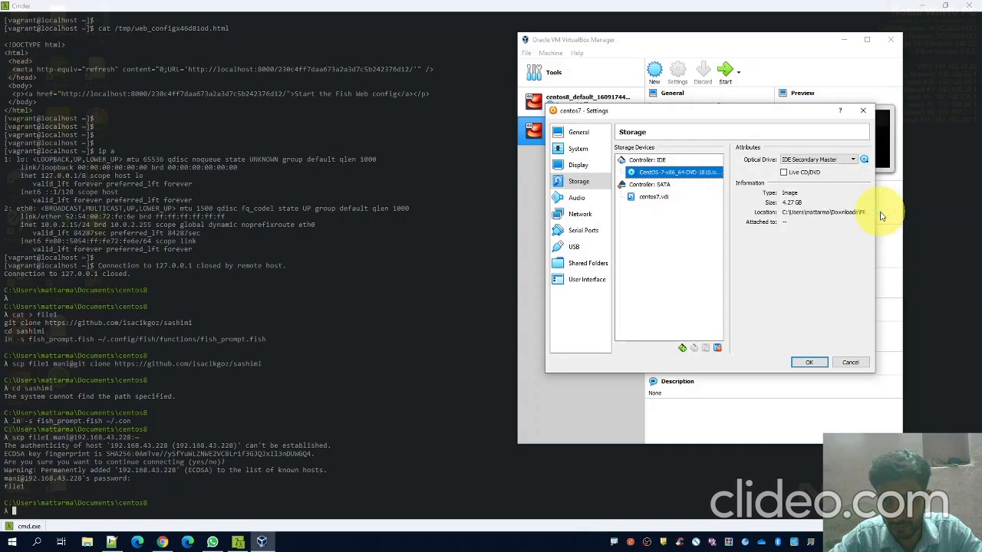
click(810, 362)
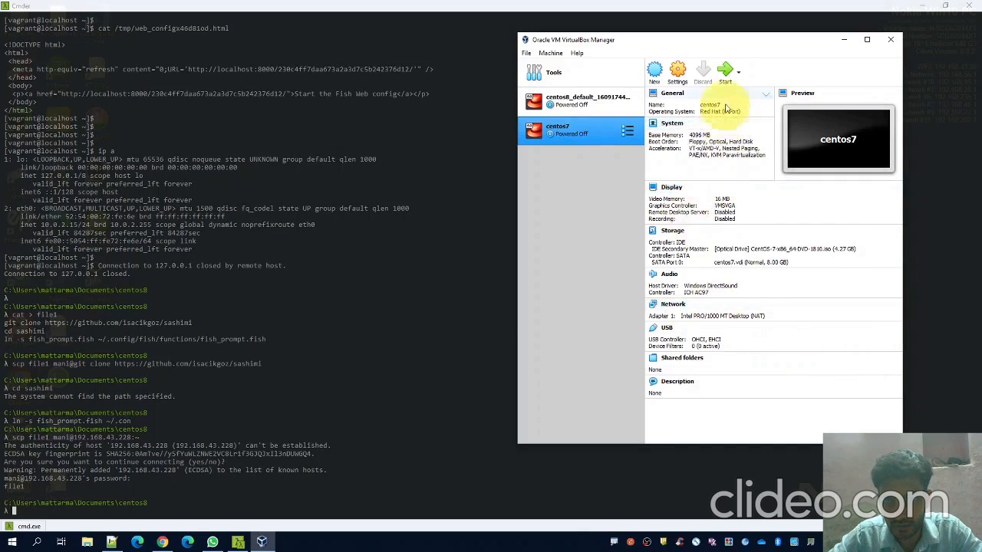
click(724, 69)
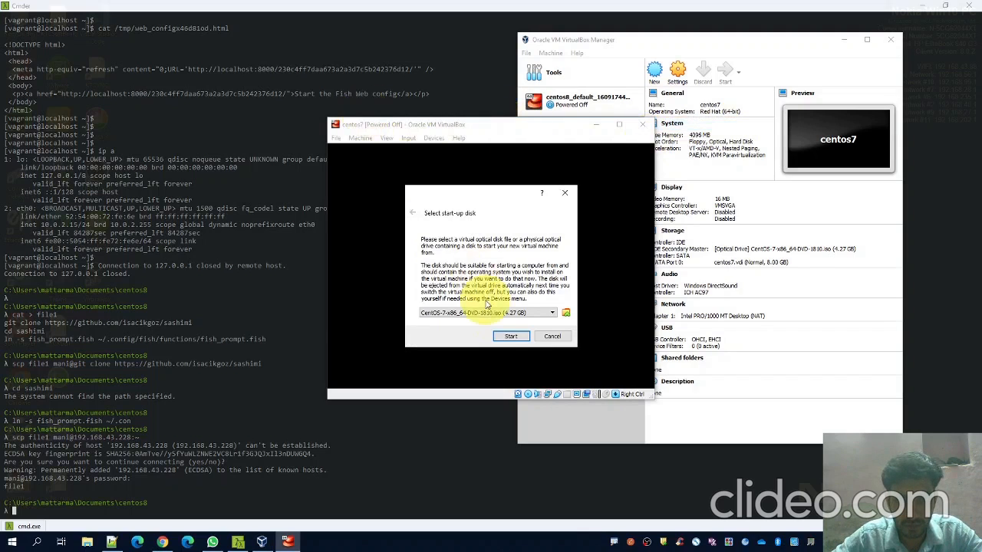
Boot the centos7 machine from the CentOS-7 ISO and move its window aside
click(511, 336)
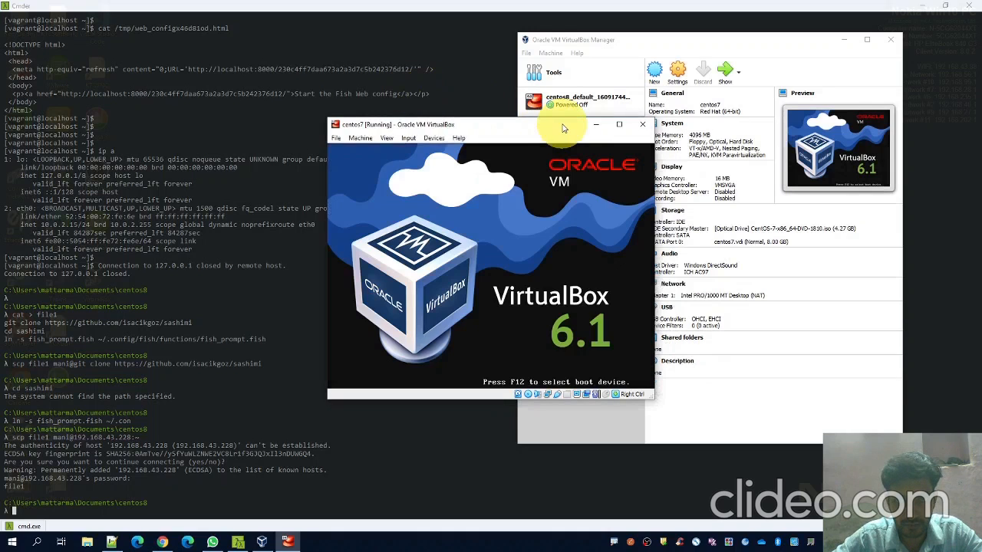
drag(562, 129, 359, 112)
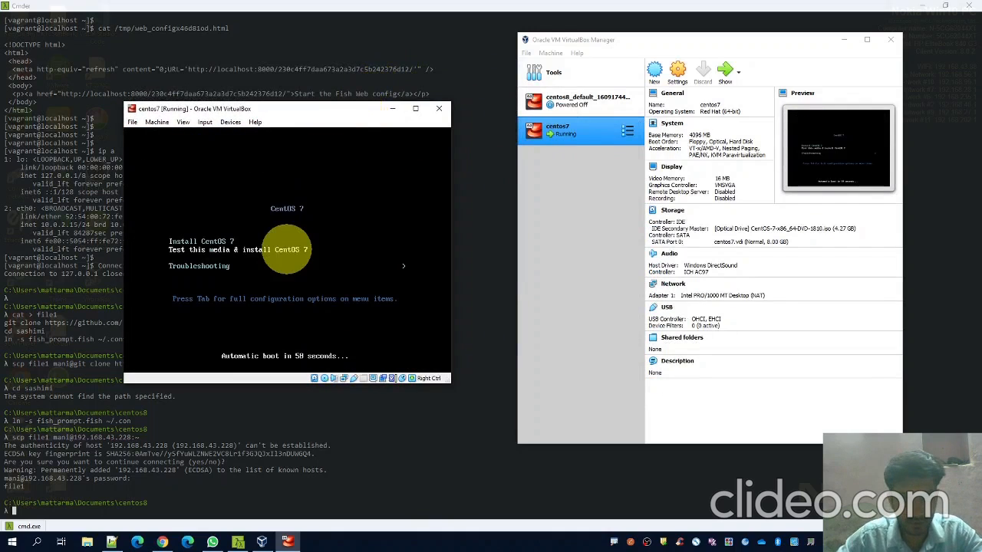
Launch the CentOS 7 install option from the boot menu and let the installer load
key(Return)
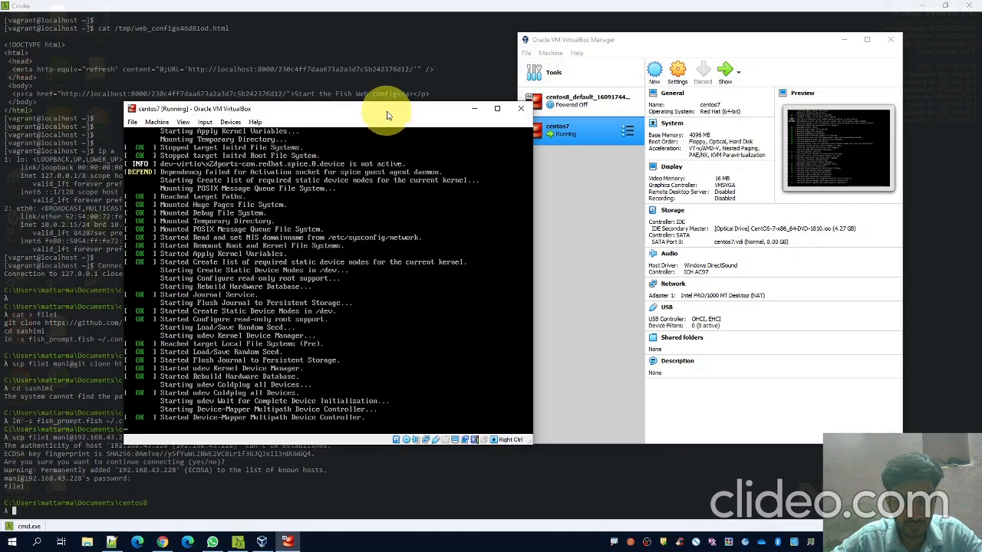
drag(385, 115, 317, 97)
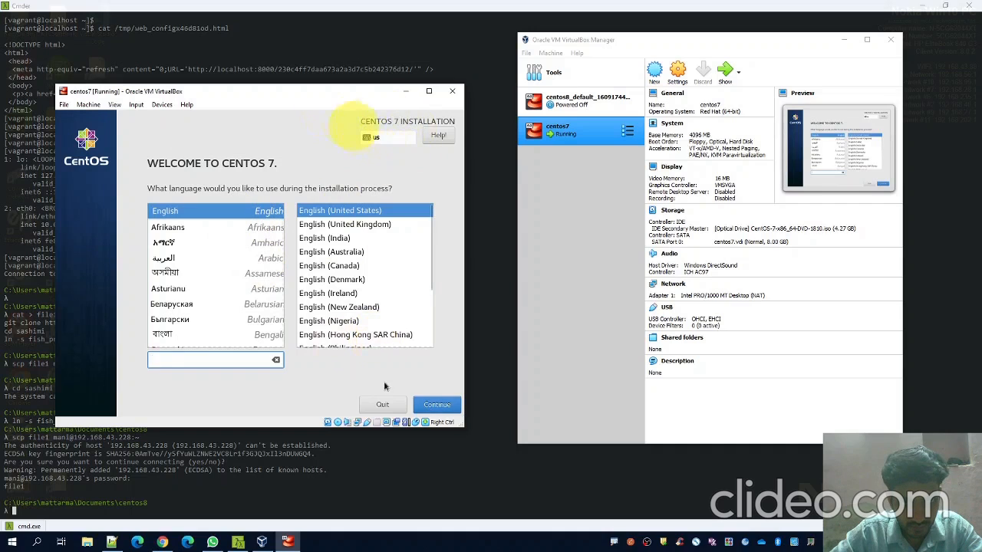
Continue in English (United States) and set the installer timezone to Asia/Kolkata
click(435, 407)
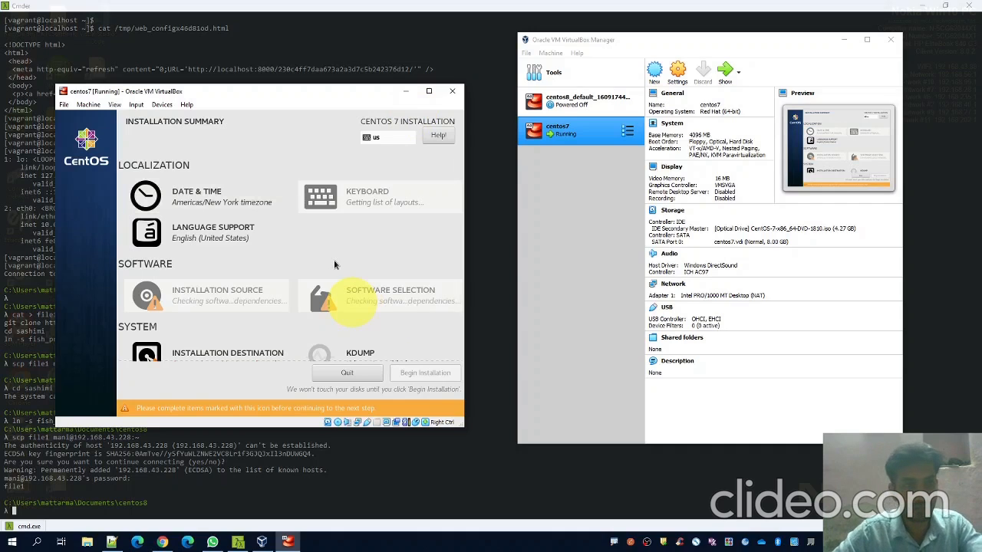
click(192, 196)
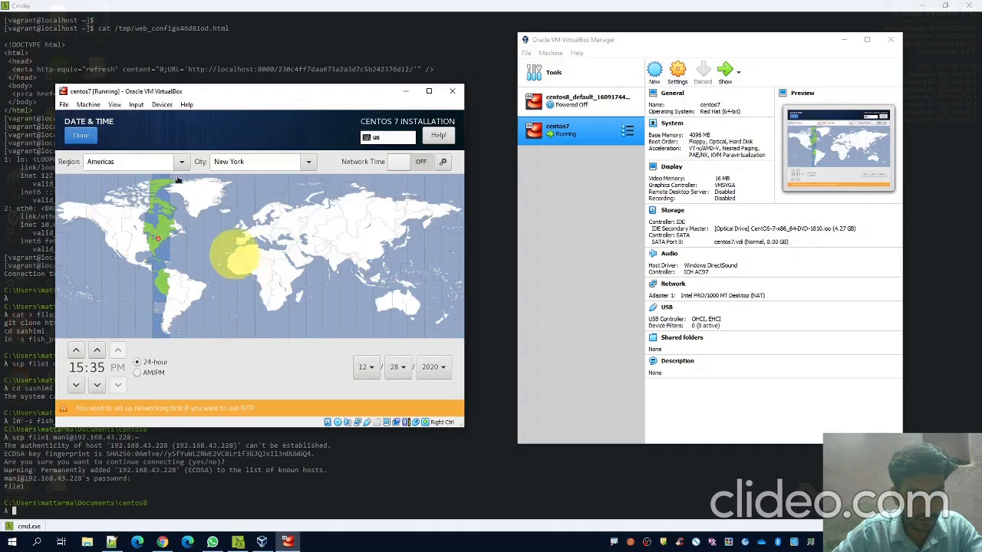
click(182, 163)
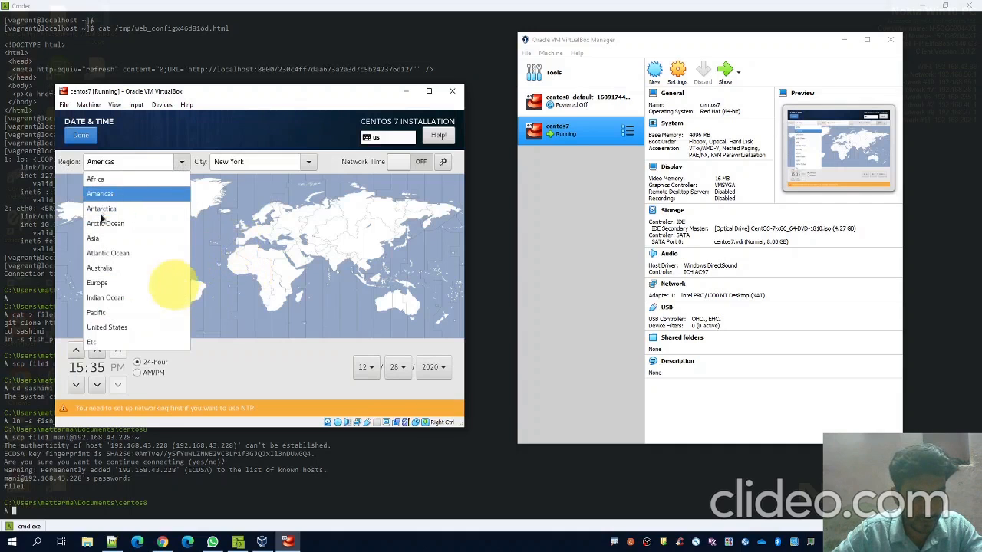
click(99, 240)
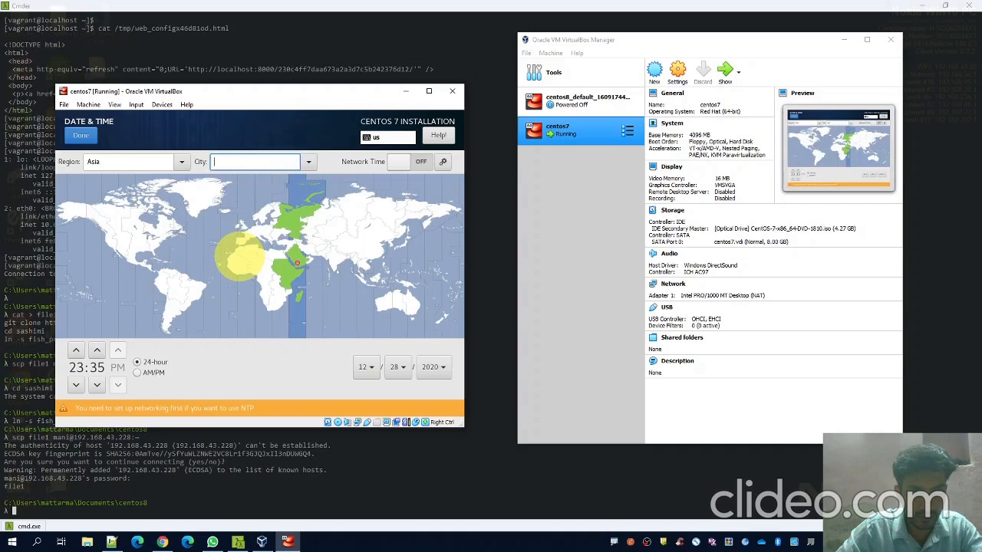
text(kol)
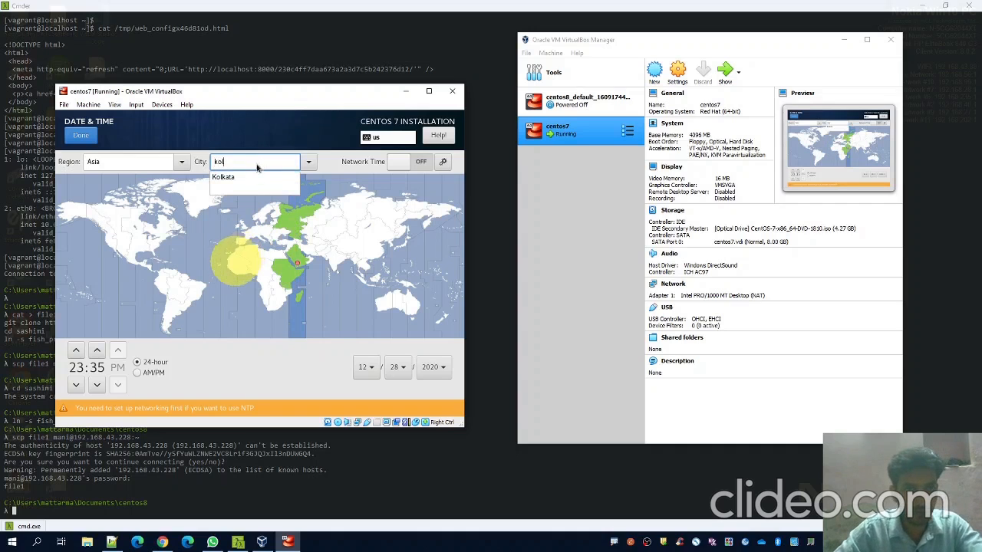
click(230, 177)
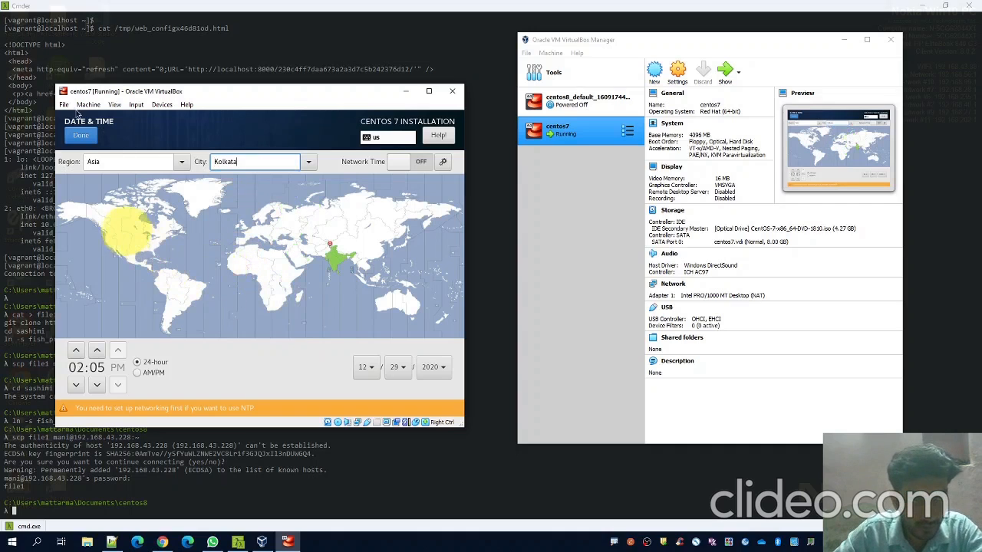
click(81, 135)
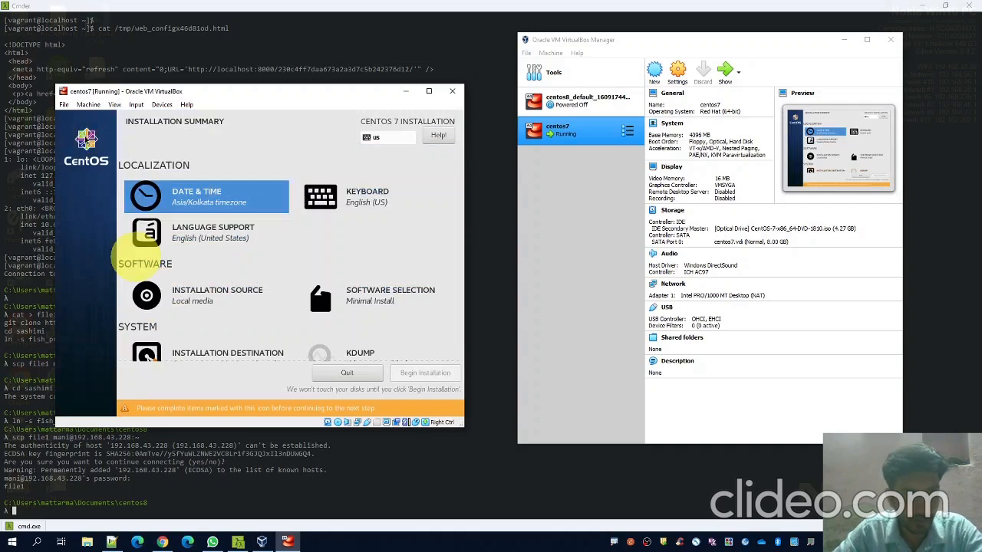
click(366, 301)
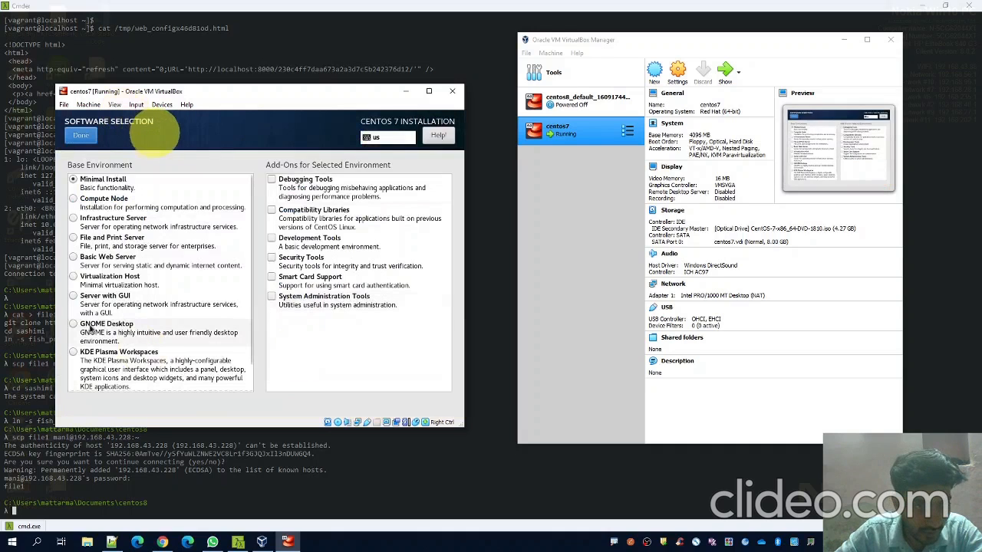
Select Server with GUI software and accept automatic partitioning of the 8192 MiB disk
click(73, 298)
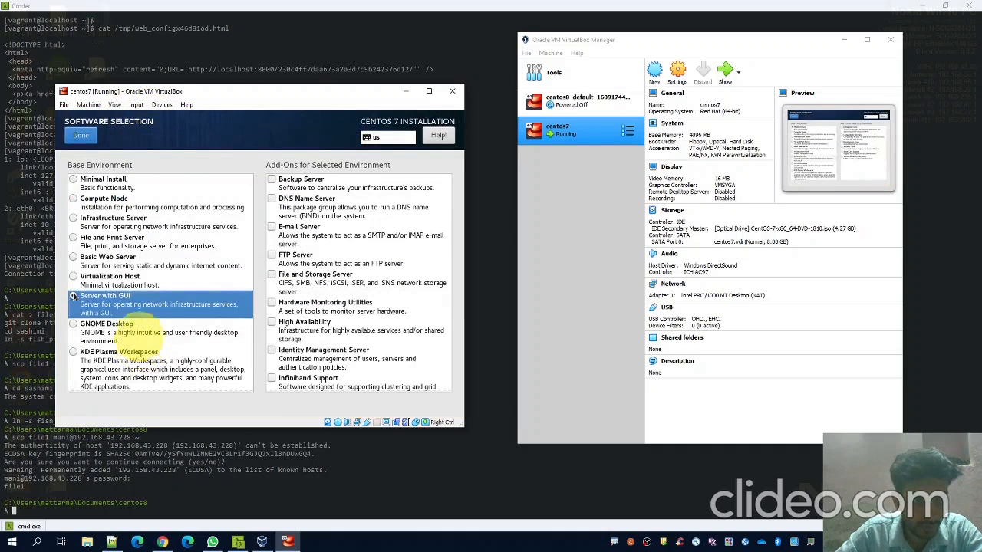
click(81, 136)
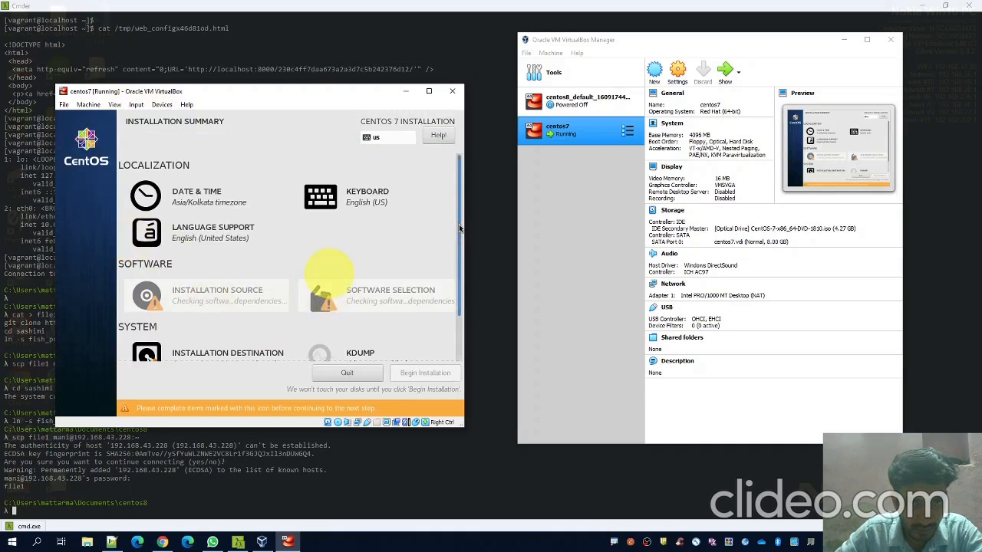
scroll(330, 291, down, 3)
click(204, 300)
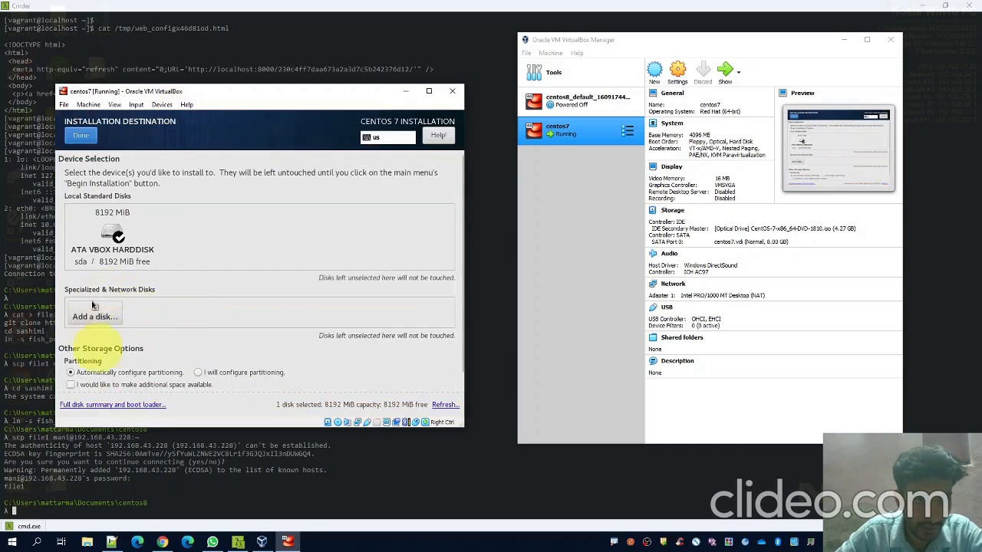
click(81, 136)
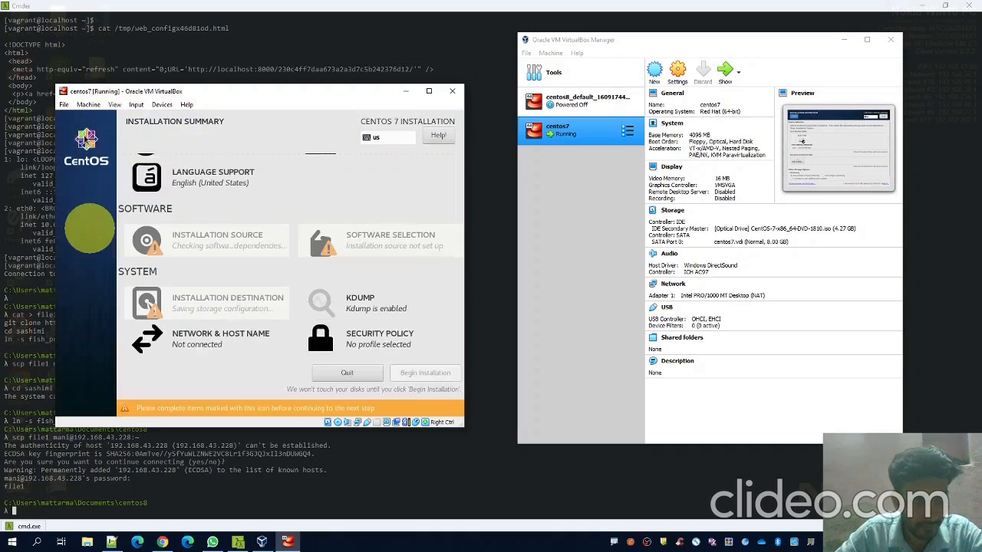
click(187, 344)
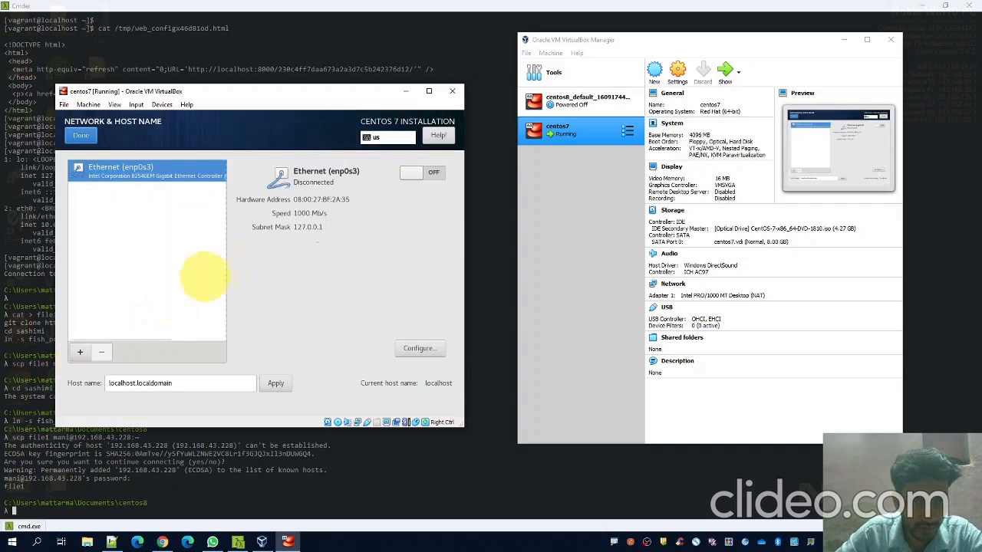
Switch the Ethernet (enp0s3) connection on and return to the Installation Summary
click(434, 173)
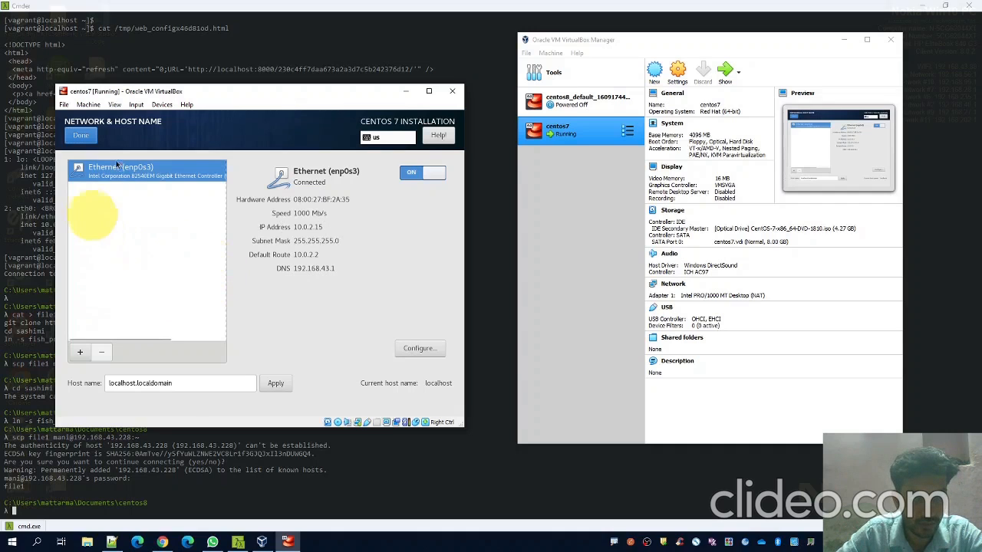
click(81, 138)
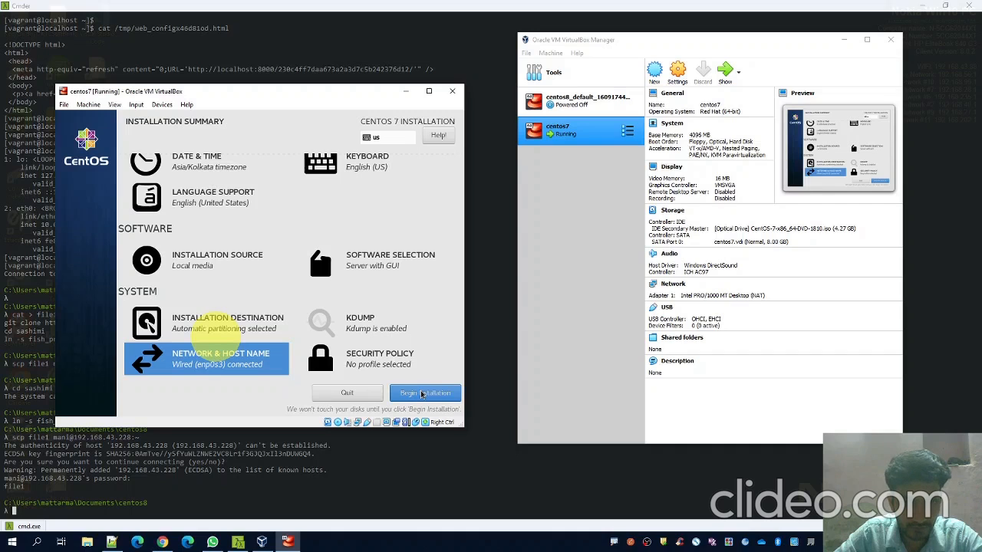
Begin the installation, then enter and confirm the root password
click(421, 394)
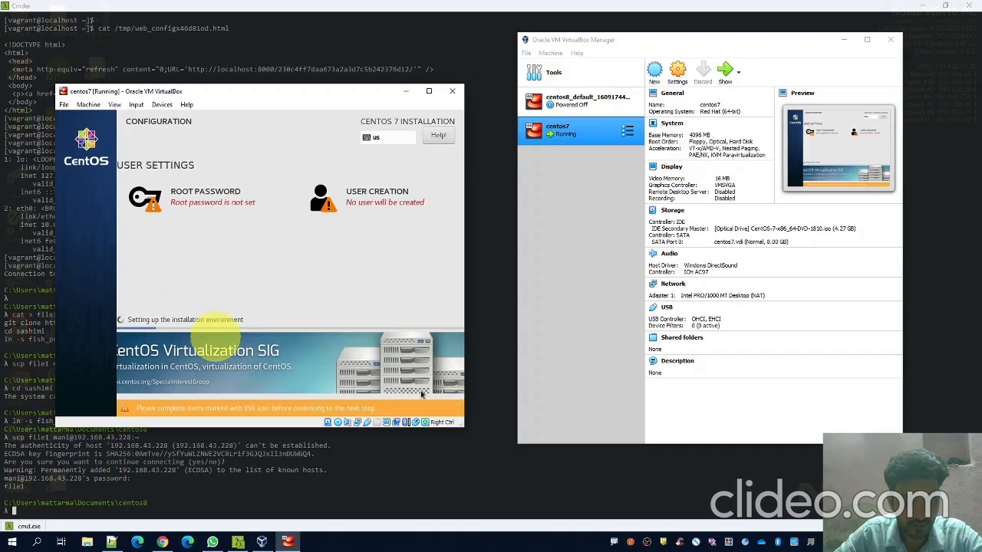
click(191, 201)
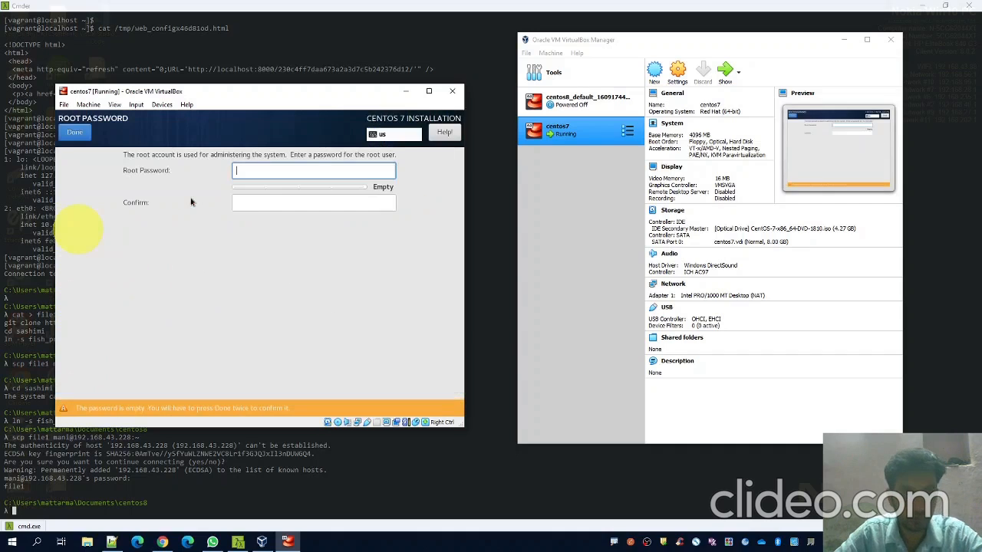
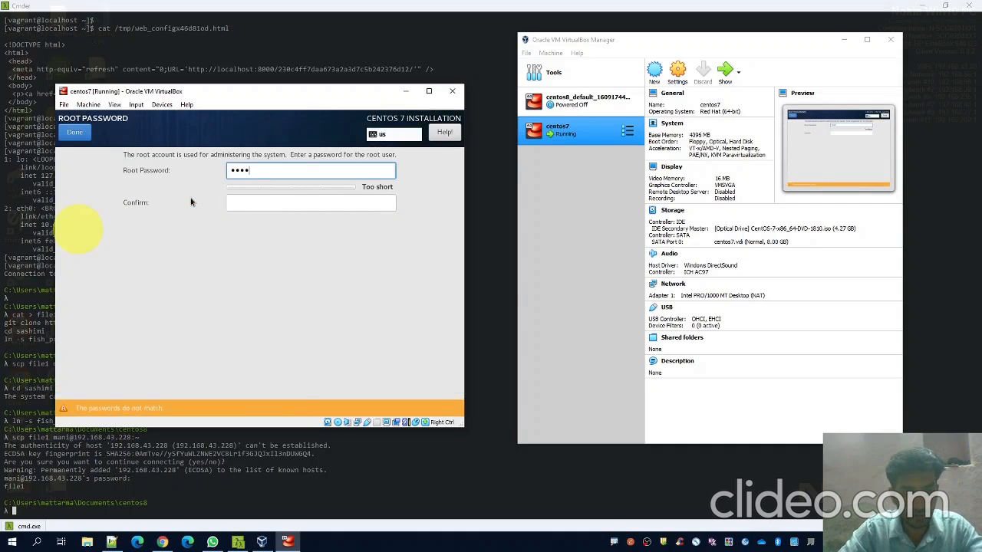
key(Tab)
click(75, 132)
click(74, 131)
Create a regular user with a name and confirmed password, accepting the weak-password warning
click(361, 208)
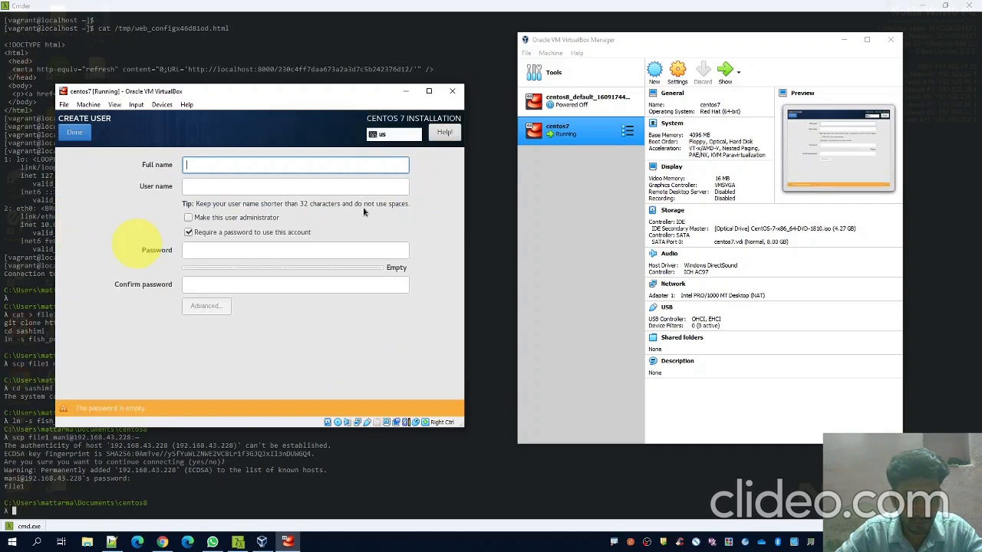
text(massic)
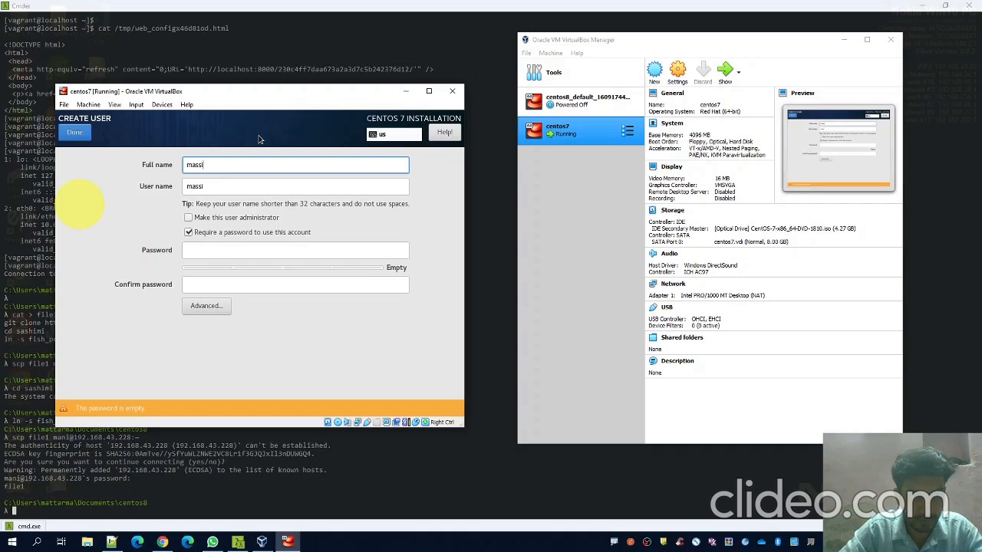
click(192, 257)
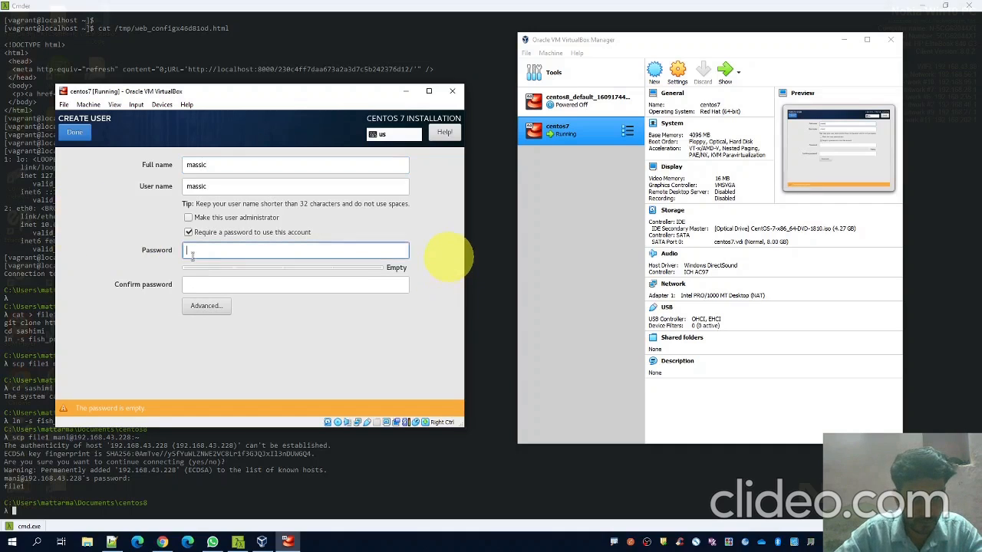
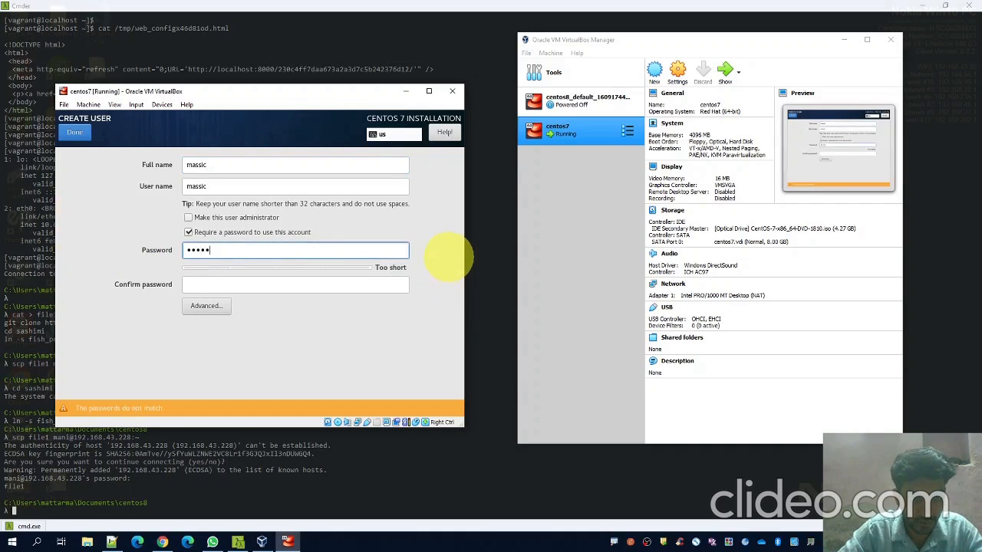
key(Tab)
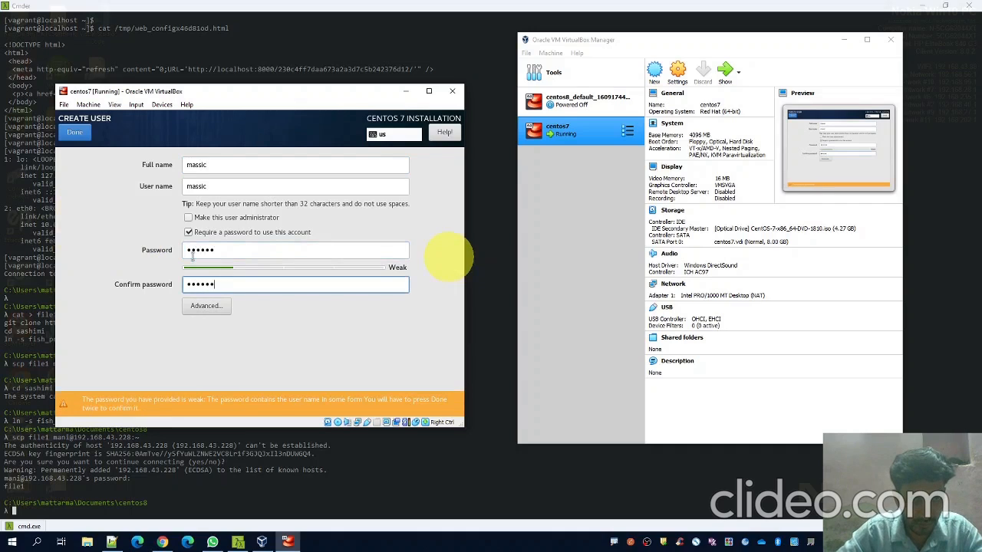
click(75, 134)
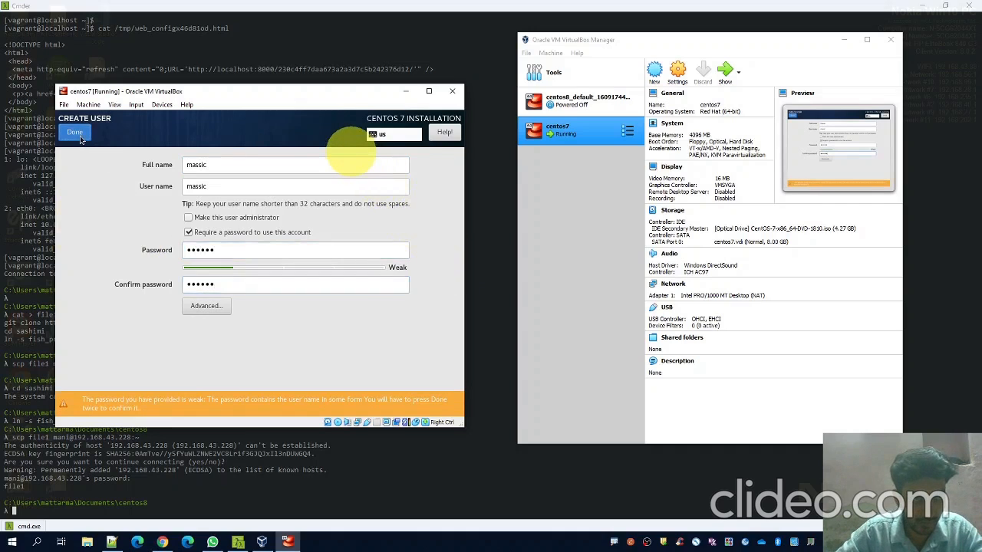
click(75, 134)
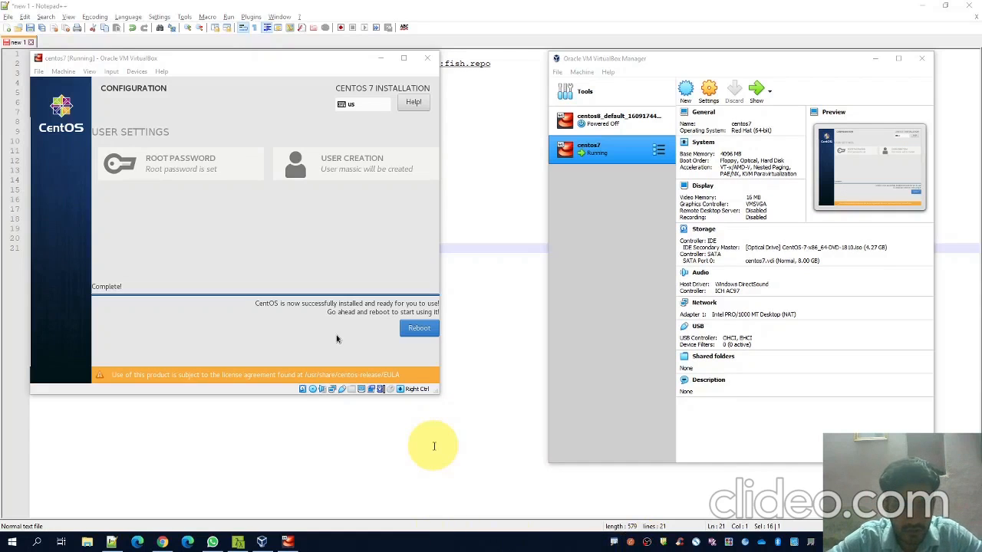
Reboot the centos7 VM after the CentOS 7 installation completes
click(257, 253)
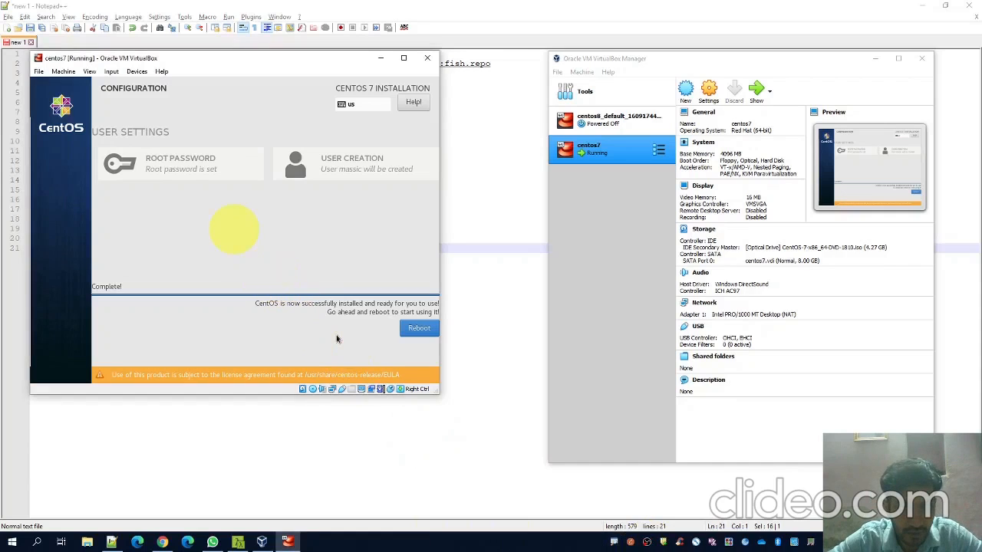
click(414, 328)
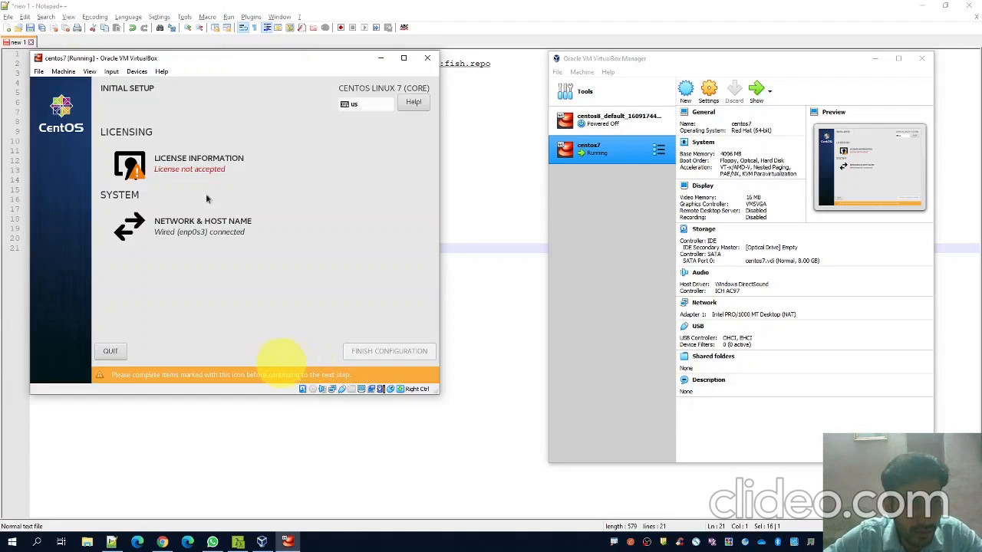
Accept the CentOS 7 license agreement and finish the Initial Setup configuration
click(170, 164)
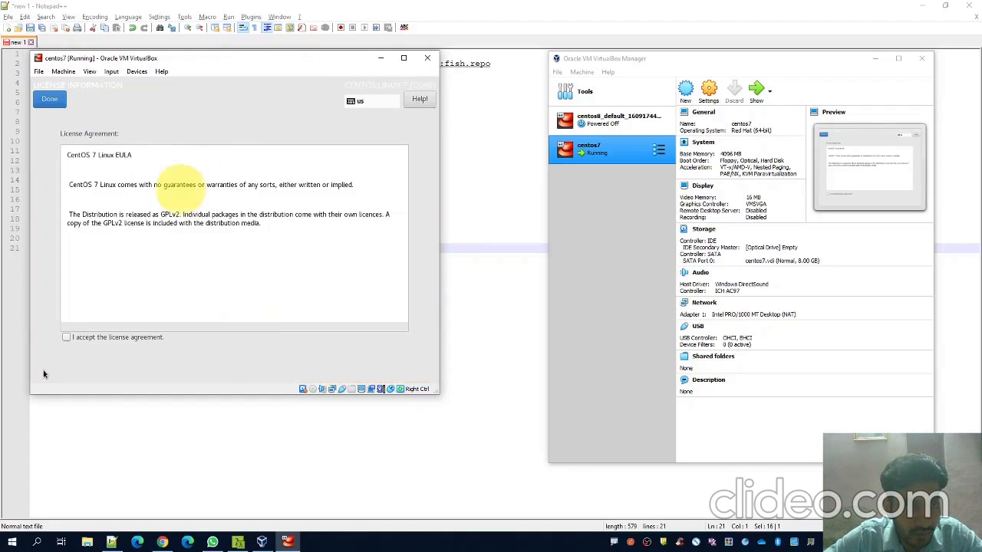
click(66, 337)
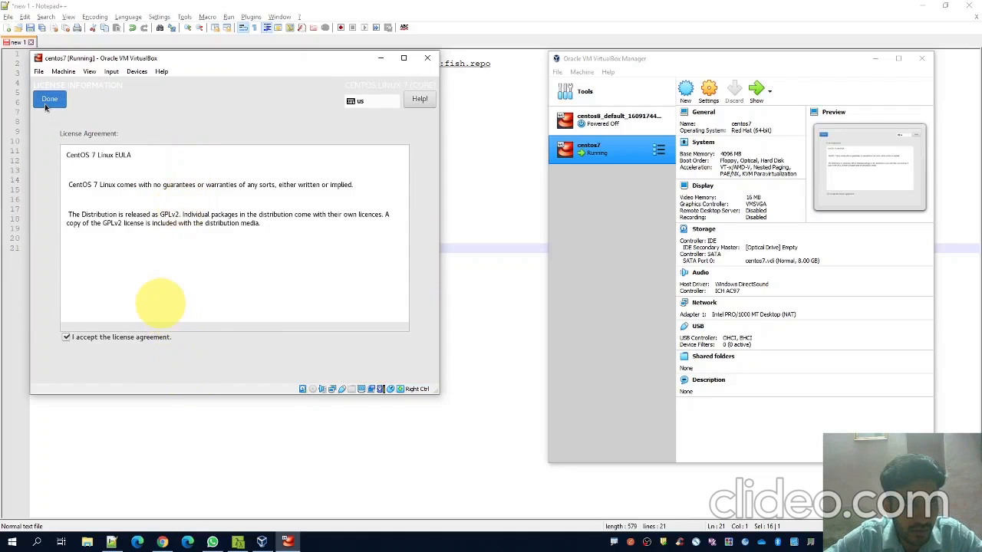
click(48, 100)
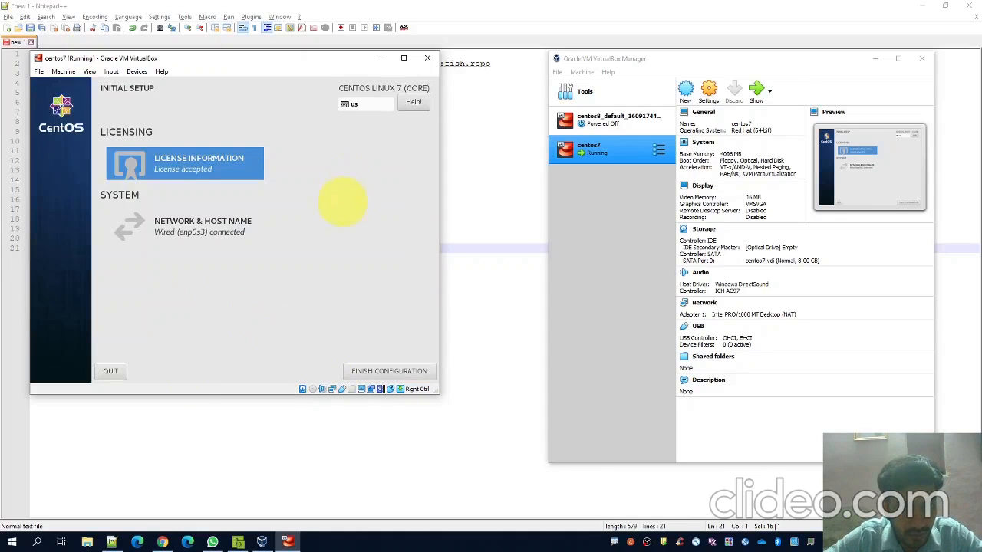
click(398, 376)
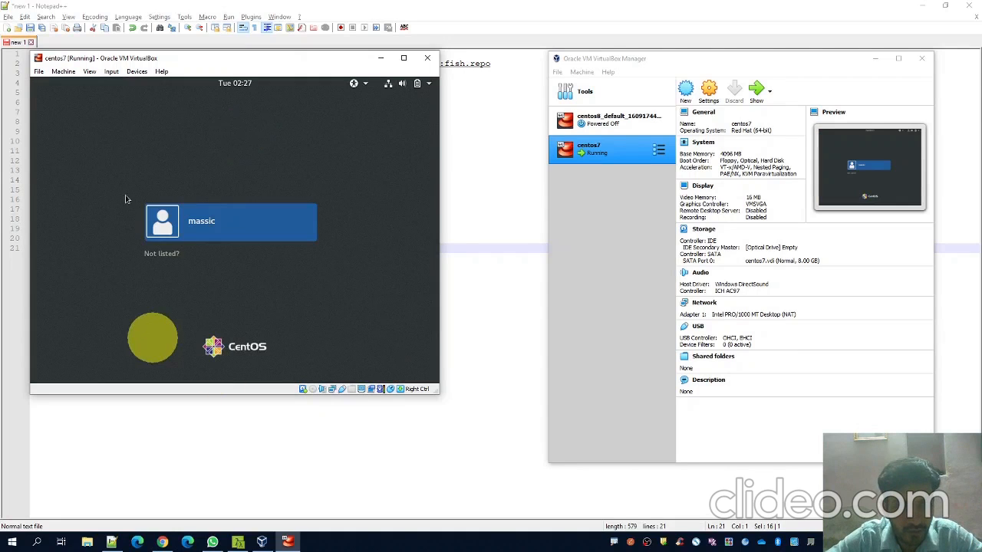
Log in as the new user by entering the account password
click(200, 223)
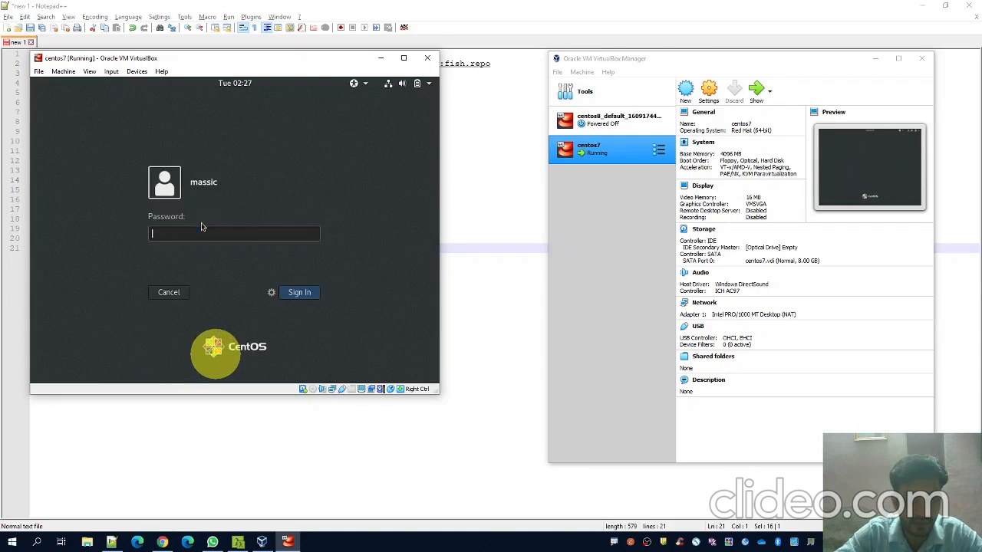
text(******)
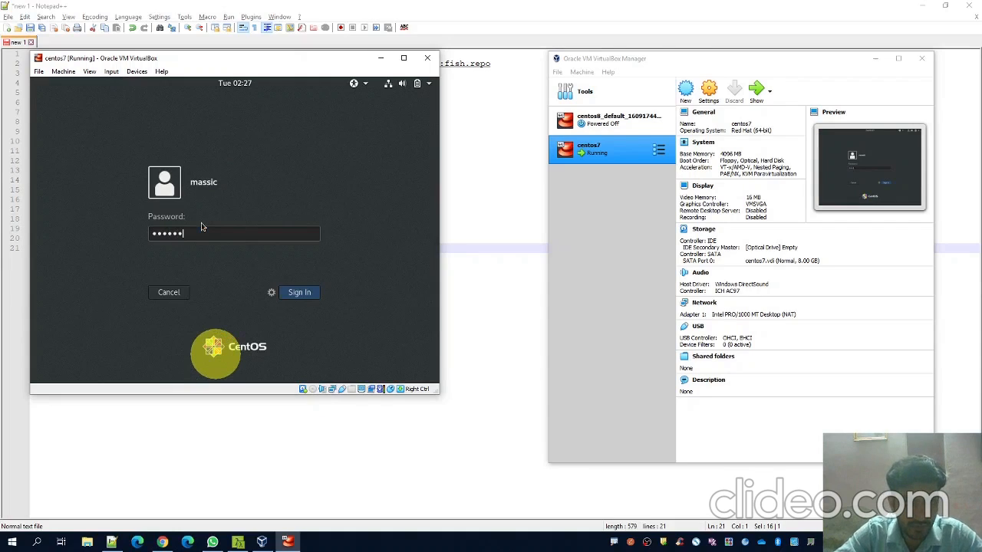
key(Return)
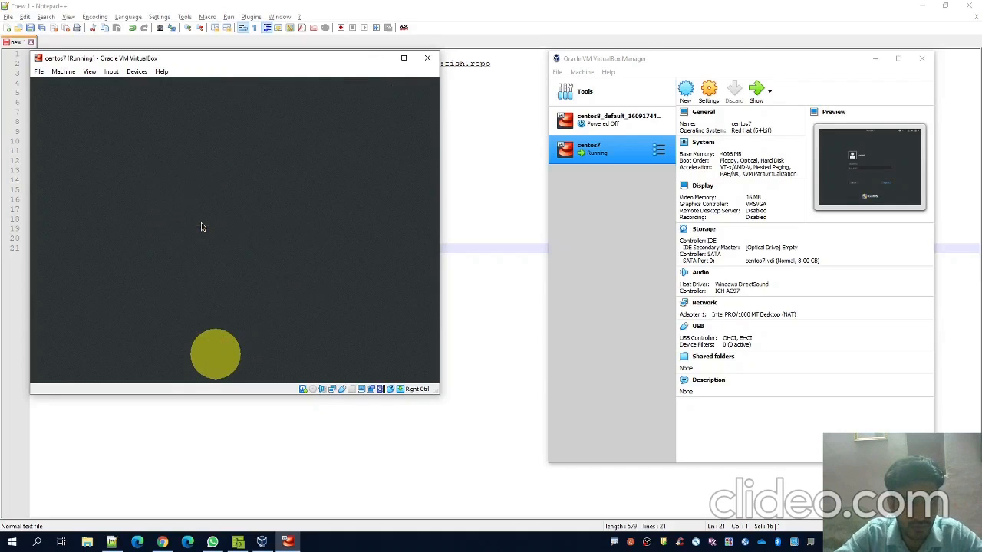